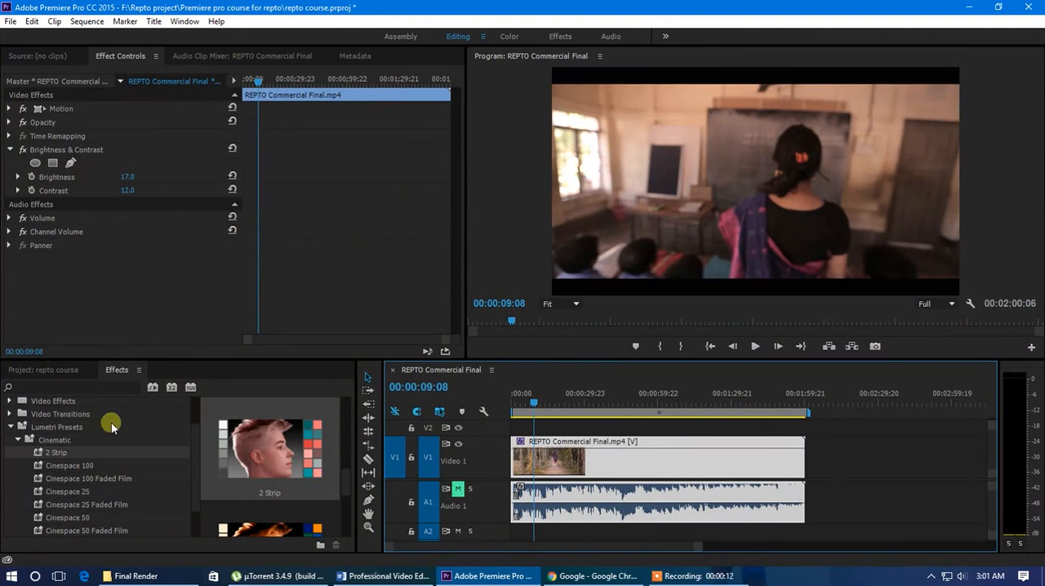
Collapse the Lumetri Presets folder and move the playhead to 00:00:12:00.
{"action": "left_click", "coordinate": [11, 428]}
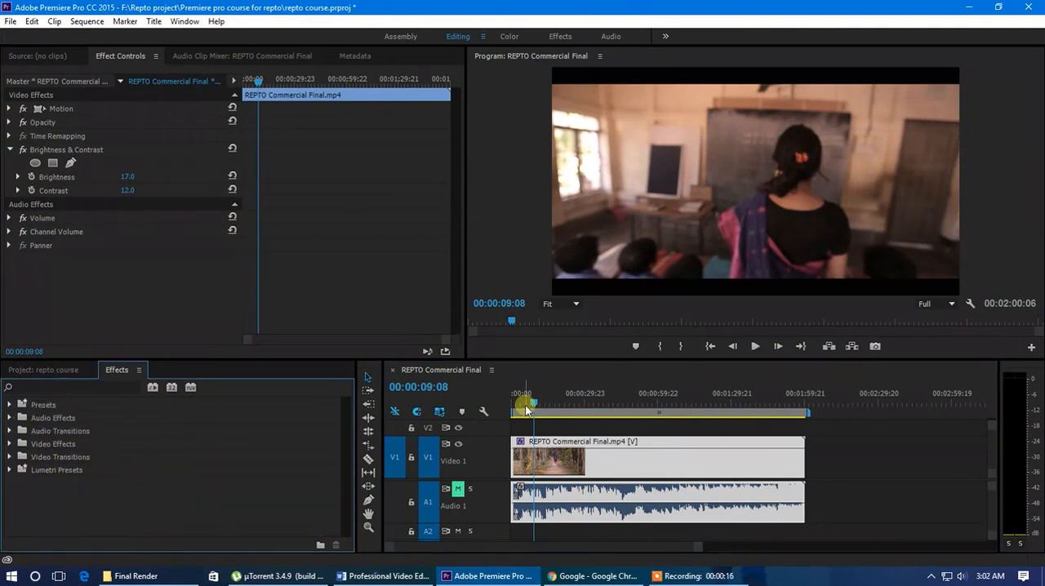
{"action": "mouse_move", "coordinate": [535, 408]}
{"action": "left_mouse_down"}
{"action": "mouse_move", "coordinate": [520, 406]}
{"action": "mouse_move", "coordinate": [542, 411]}
{"action": "left_mouse_up"}
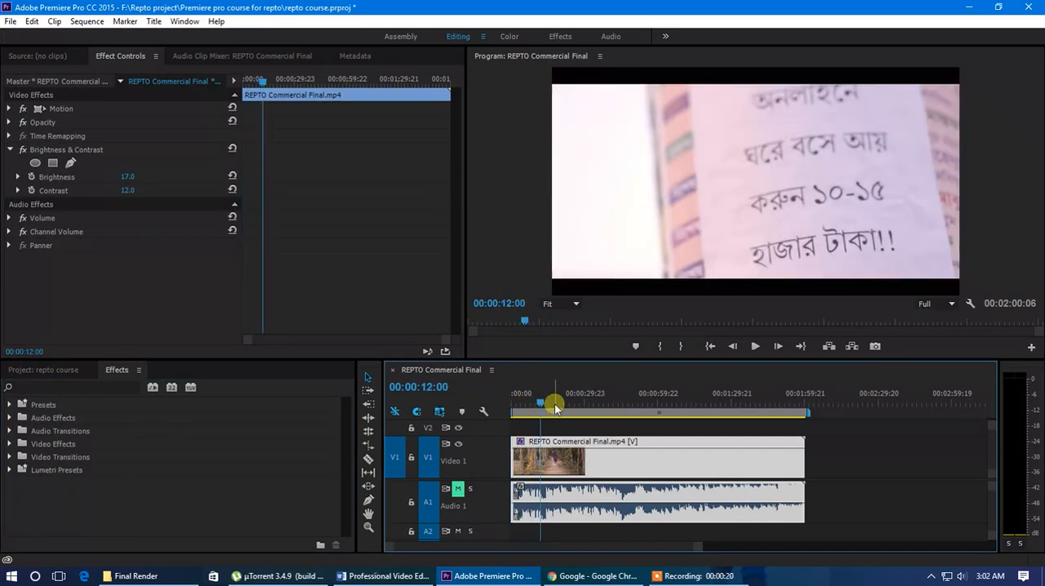
{"action": "left_click", "coordinate": [10, 445]}
{"action": "scroll", "coordinate": [122, 465], "scroll_direction": "down", "scroll_amount": 3}
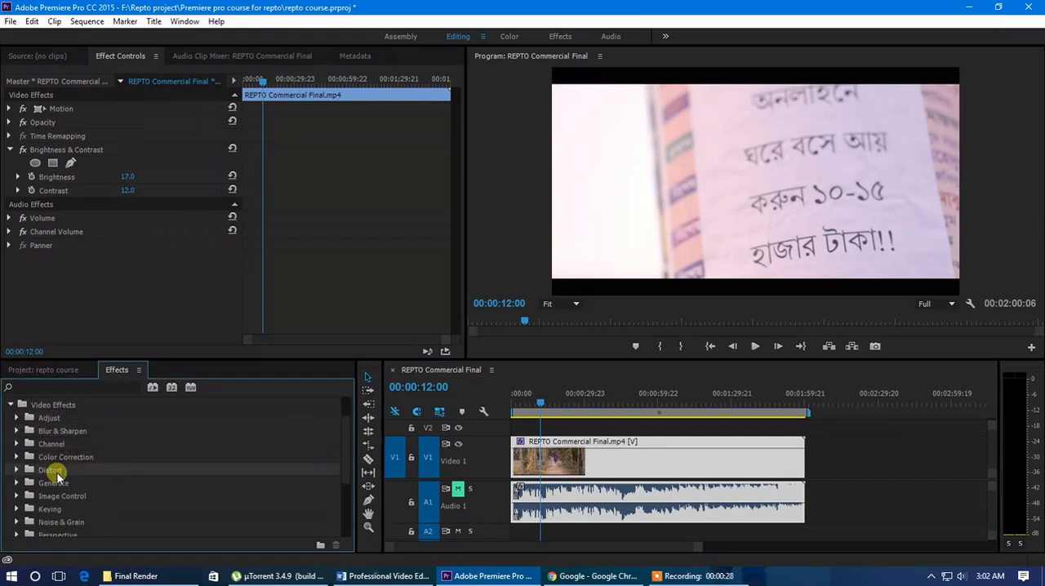
{"action": "left_click", "coordinate": [10, 404]}
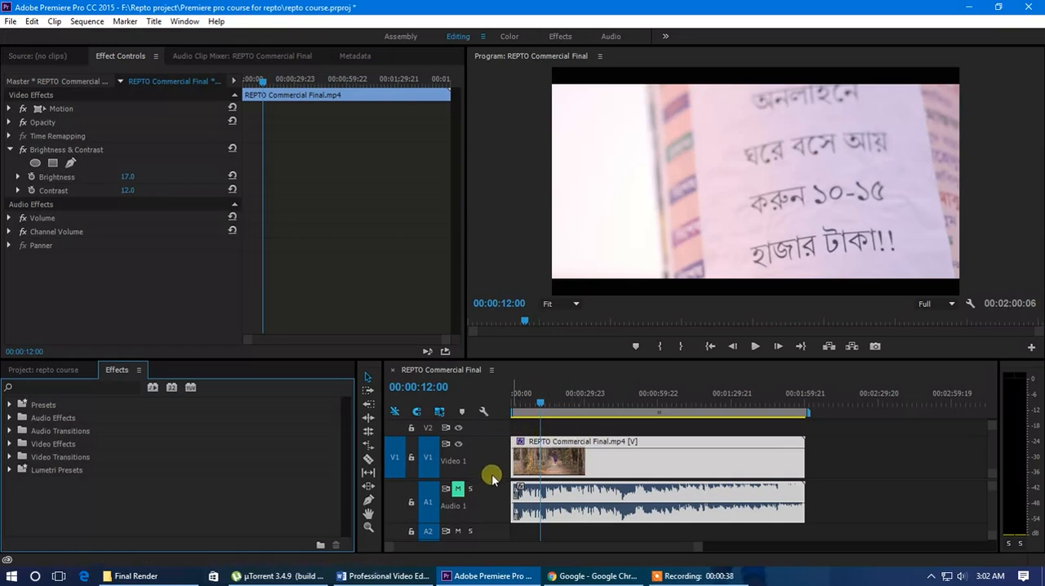
{"action": "scroll", "coordinate": [494, 485], "scroll_direction": "up", "scroll_amount": 1}
{"action": "scroll", "coordinate": [491, 482], "scroll_direction": "down", "scroll_amount": 4}
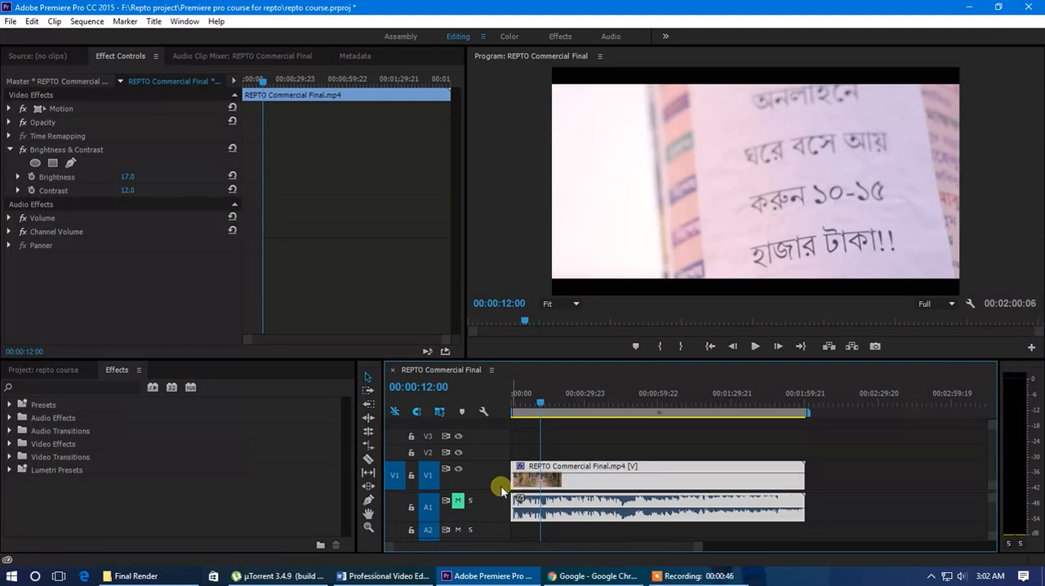
Expand the Lumetri Presets folder and enlarge the effects browser area to preview the Cinematic presets.
{"action": "left_click", "coordinate": [10, 470]}
{"action": "scroll", "coordinate": [168, 480], "scroll_direction": "down", "scroll_amount": 4}
{"action": "left_click", "coordinate": [18, 418]}
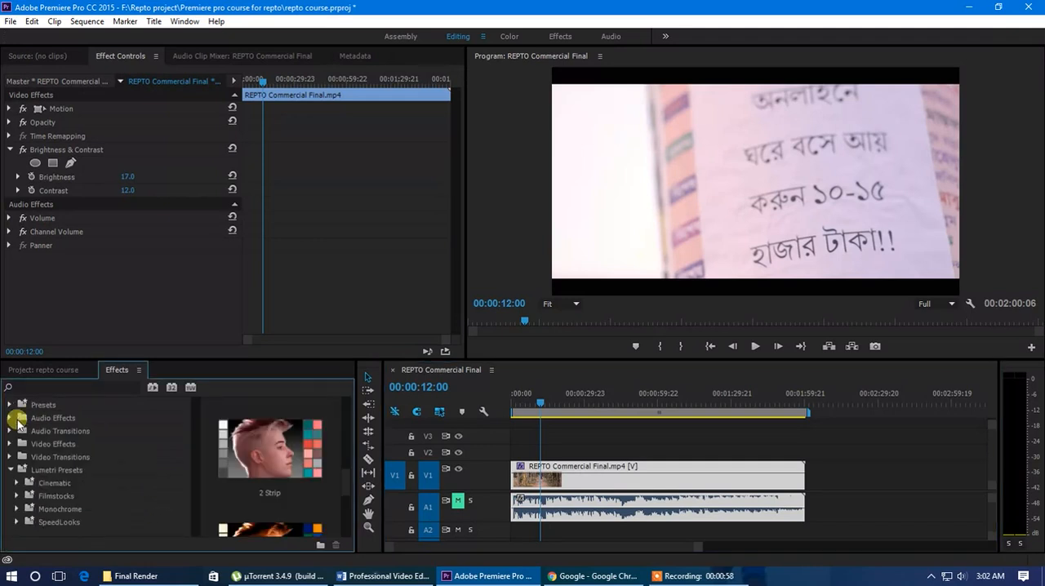
{"action": "left_click", "coordinate": [273, 360]}
{"action": "left_click_drag", "start_coordinate": [271, 360], "coordinate": [276, 322]}
{"action": "left_click", "coordinate": [54, 446]}
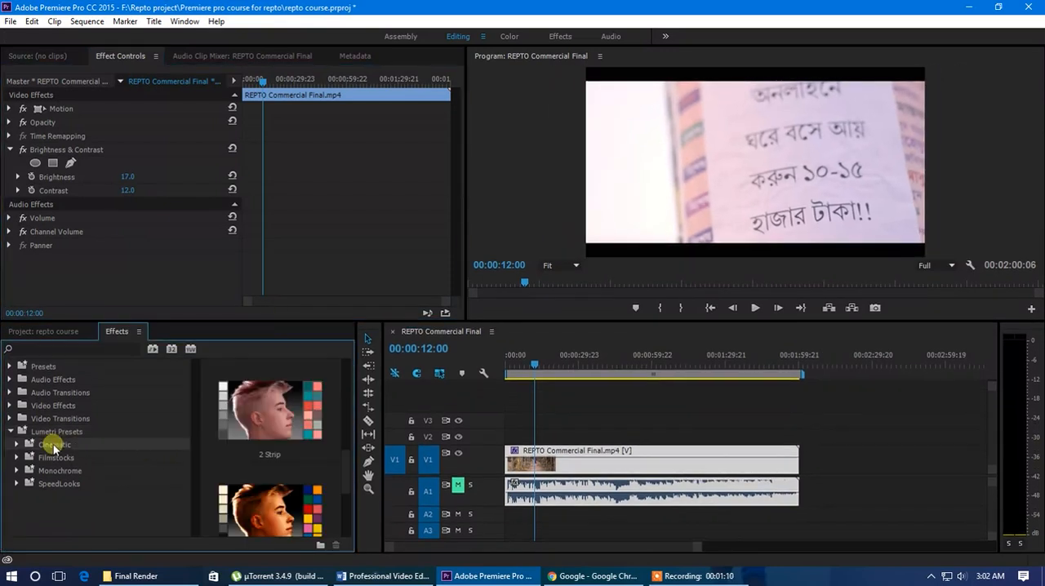
Apply the Cinespace 100 preset from the Cinematic Lumetri presets to the REPTO Commercial Final.mp4 clip.
{"action": "left_click", "coordinate": [16, 445]}
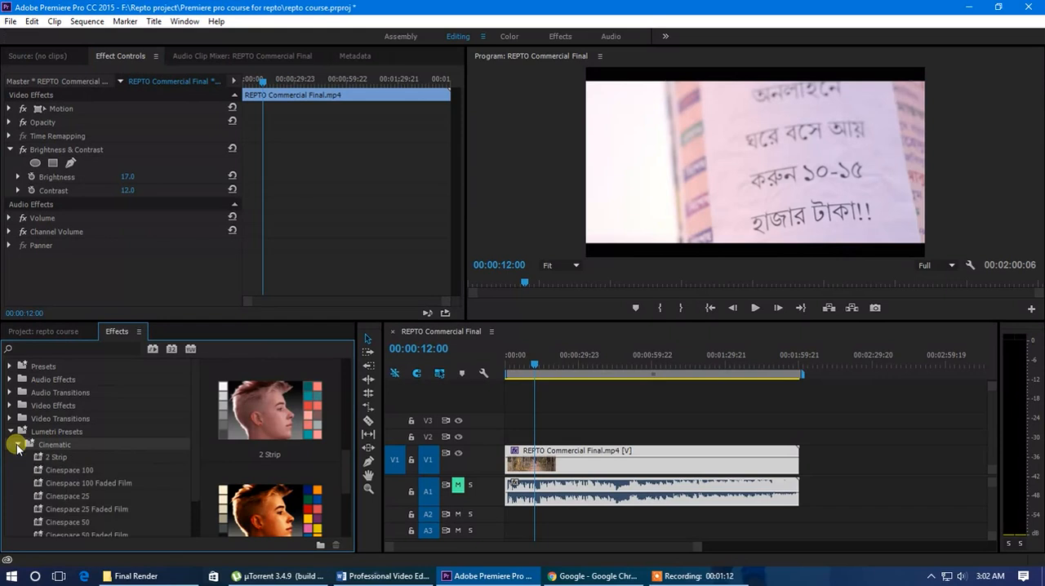
{"action": "scroll", "coordinate": [49, 453], "scroll_direction": "down", "scroll_amount": 1}
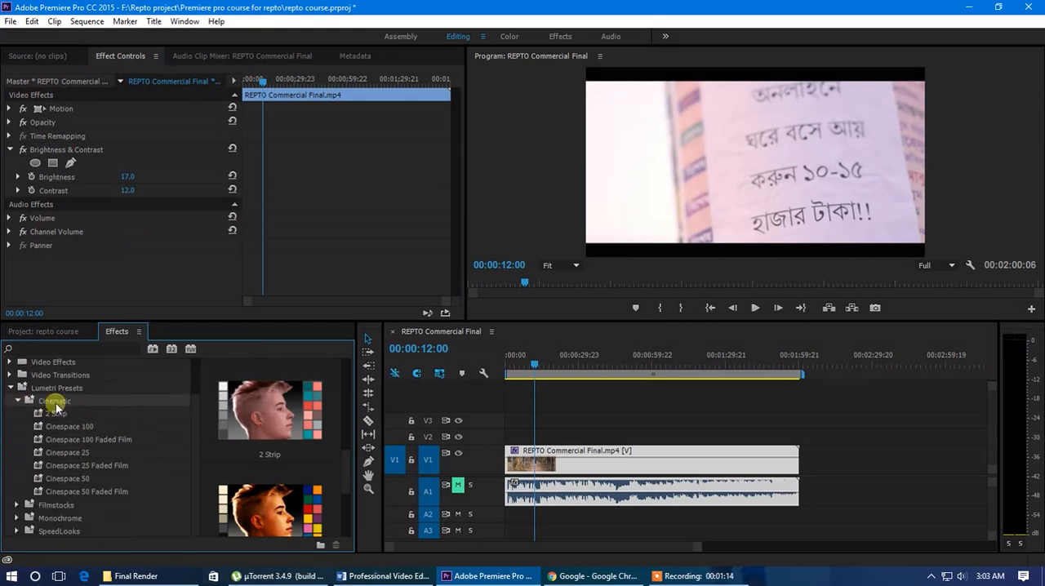
{"action": "left_click_drag", "start_coordinate": [345, 485], "coordinate": [350, 393]}
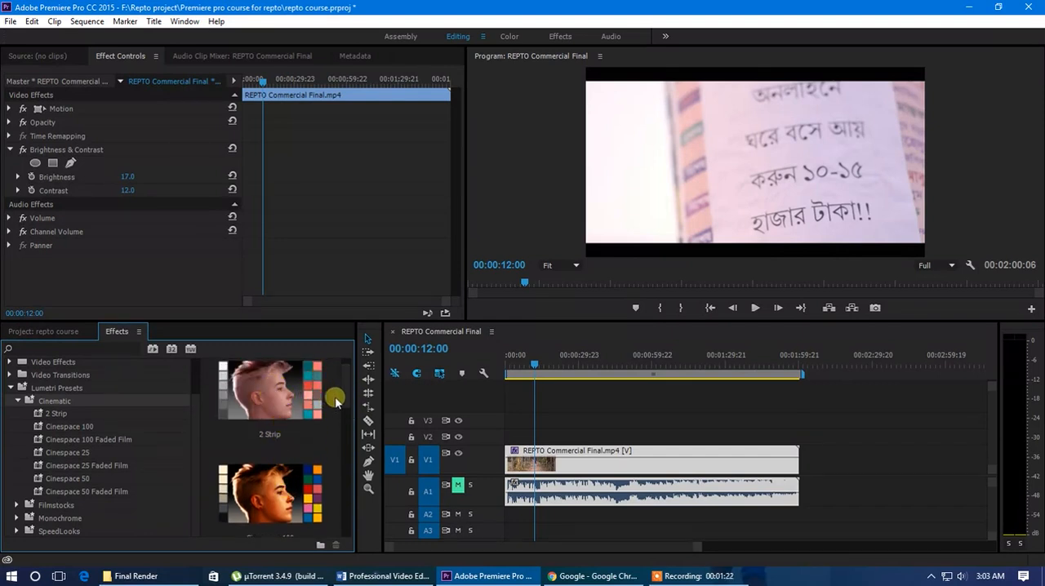
{"action": "mouse_move", "coordinate": [349, 396]}
{"action": "left_mouse_down"}
{"action": "mouse_move", "coordinate": [350, 522]}
{"action": "mouse_move", "coordinate": [357, 407]}
{"action": "left_mouse_up"}
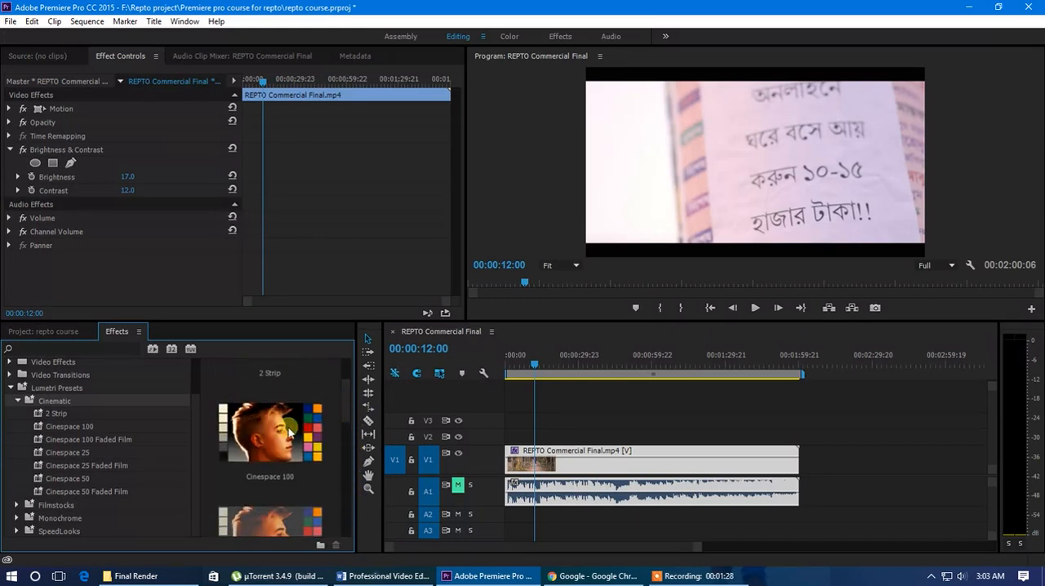
{"action": "left_click", "coordinate": [260, 432]}
{"action": "left_click_drag", "start_coordinate": [260, 433], "coordinate": [520, 464]}
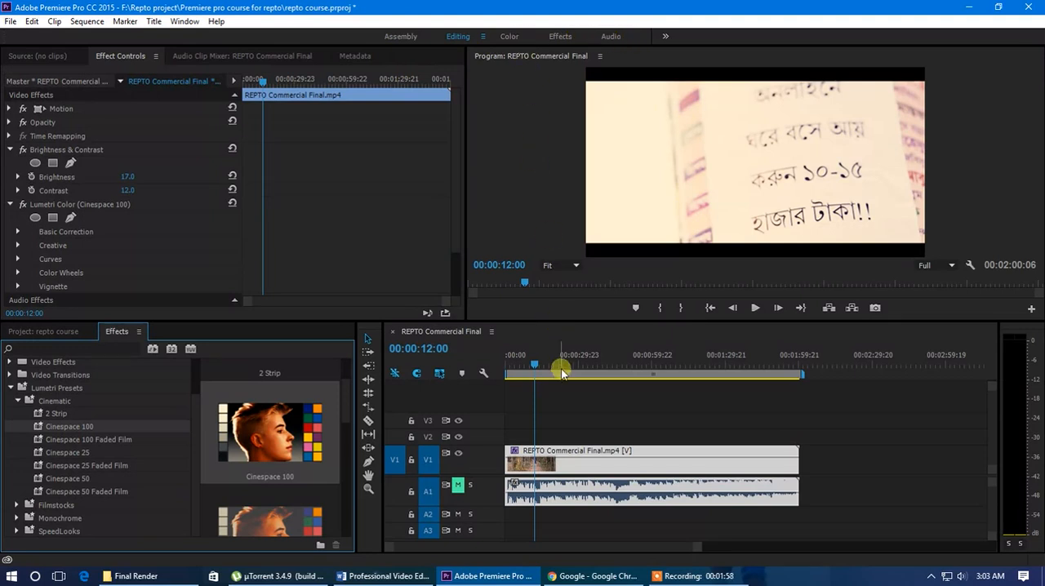
Examine the Basic Correction and other settings of the clip's Lumetri Color (Cinespace 100) effect.
{"action": "left_click", "coordinate": [561, 471]}
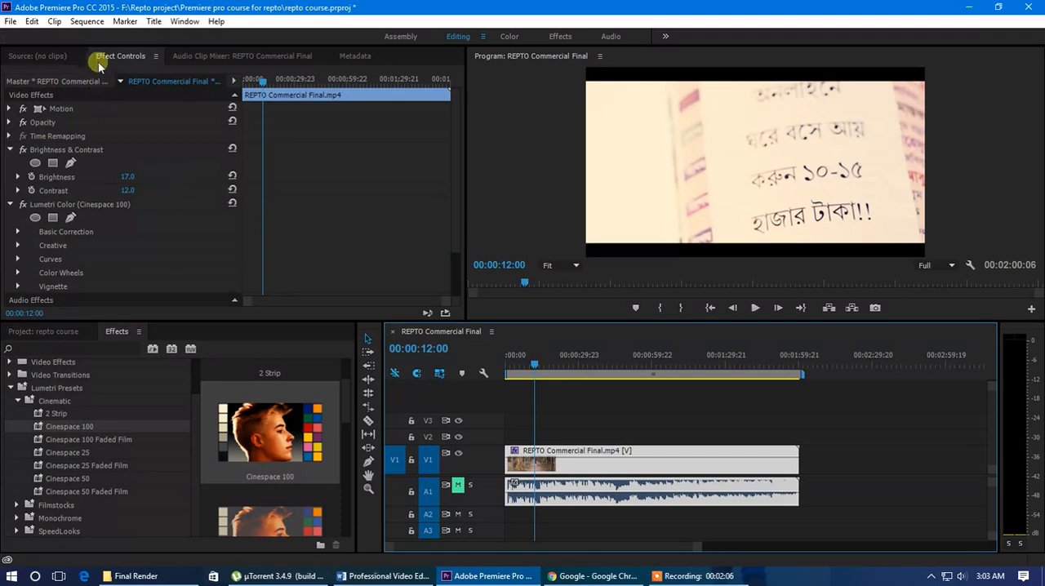
{"action": "scroll", "coordinate": [175, 180], "scroll_direction": "down", "scroll_amount": 2}
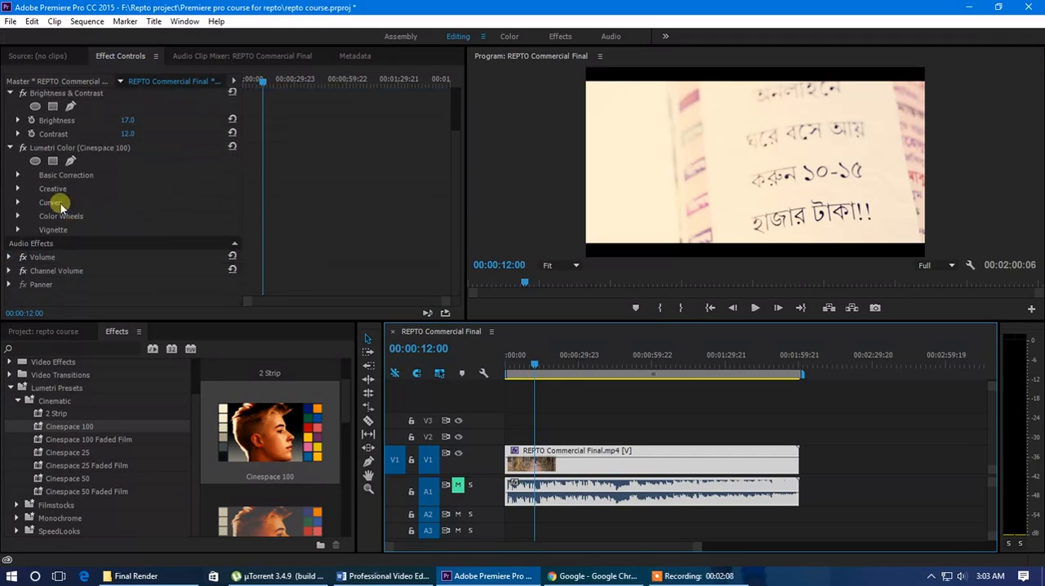
{"action": "left_click", "coordinate": [18, 174]}
{"action": "scroll", "coordinate": [8, 207], "scroll_direction": "down", "scroll_amount": 2}
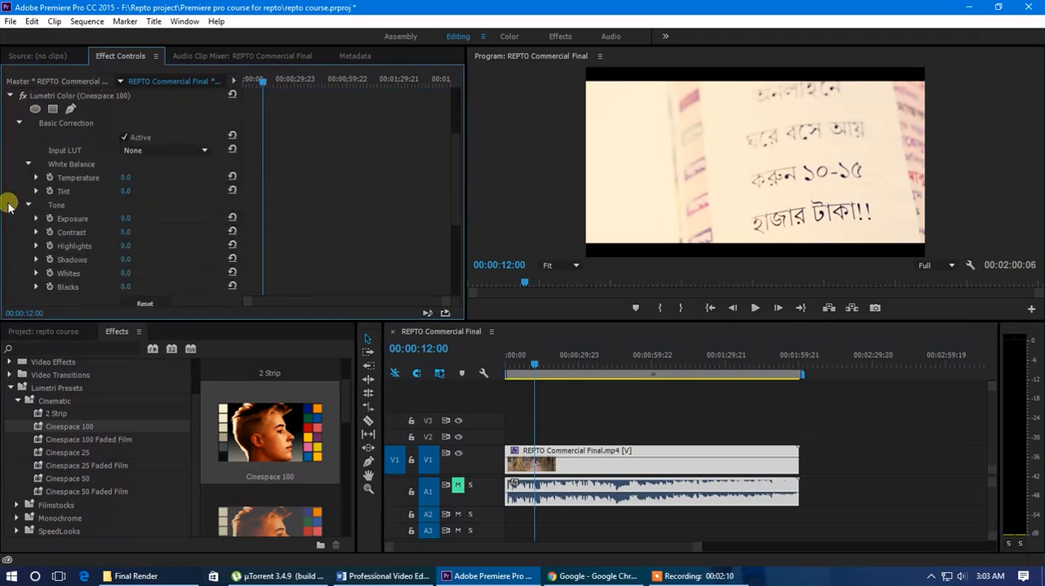
{"action": "scroll", "coordinate": [8, 208], "scroll_direction": "down", "scroll_amount": 5}
{"action": "left_click", "coordinate": [18, 225]}
{"action": "scroll", "coordinate": [15, 214], "scroll_direction": "down", "scroll_amount": 2}
{"action": "left_click", "coordinate": [19, 185]}
{"action": "scroll", "coordinate": [19, 187], "scroll_direction": "up", "scroll_amount": 7}
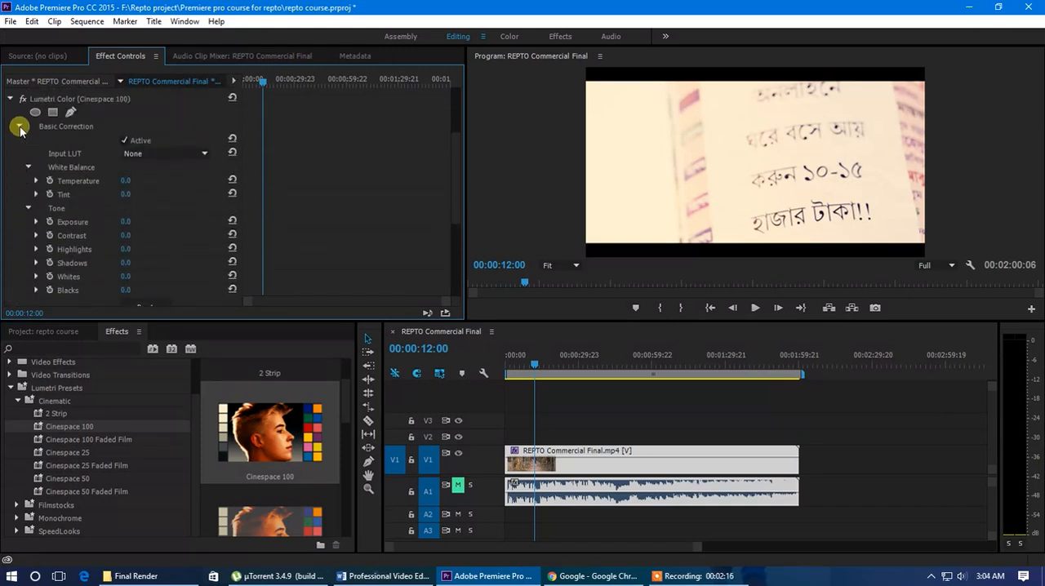
{"action": "left_click", "coordinate": [21, 129]}
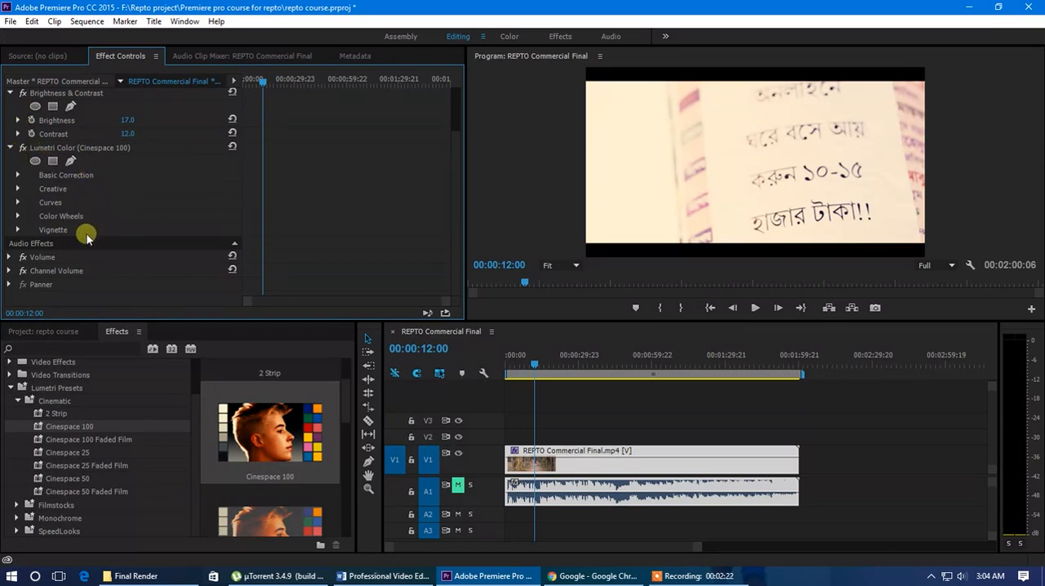
{"action": "scroll", "coordinate": [133, 278], "scroll_direction": "up", "scroll_amount": 3}
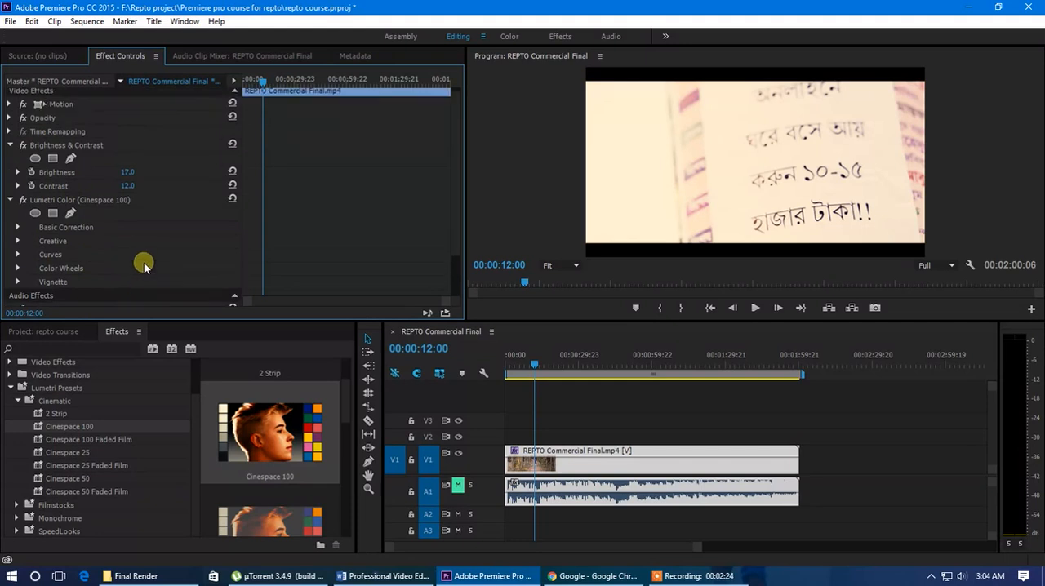
Switch to the Color workspace and select the REPTO Commercial Final.mp4 clip.
{"action": "left_click", "coordinate": [509, 37]}
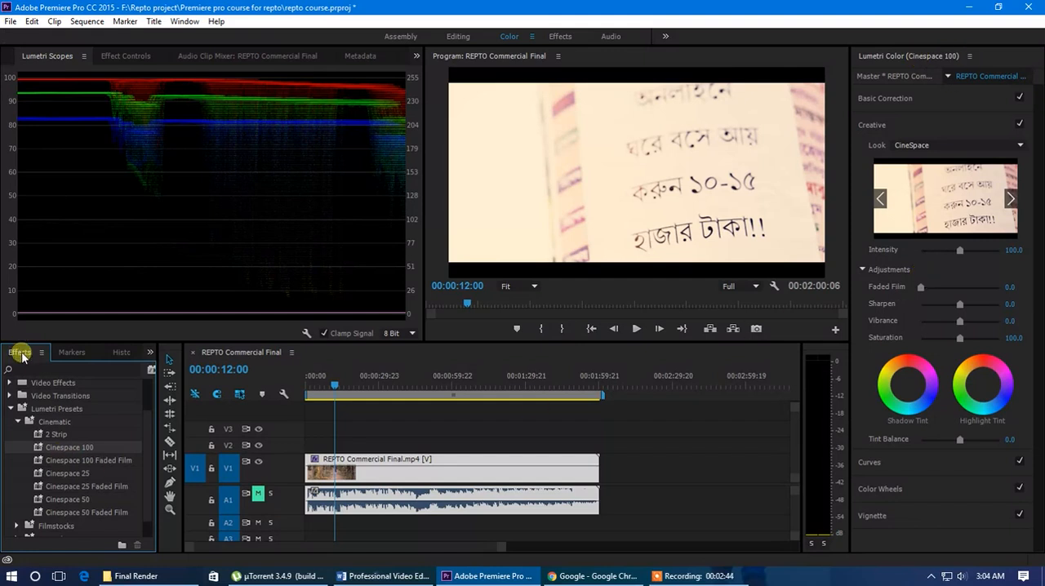
{"action": "left_click", "coordinate": [55, 434]}
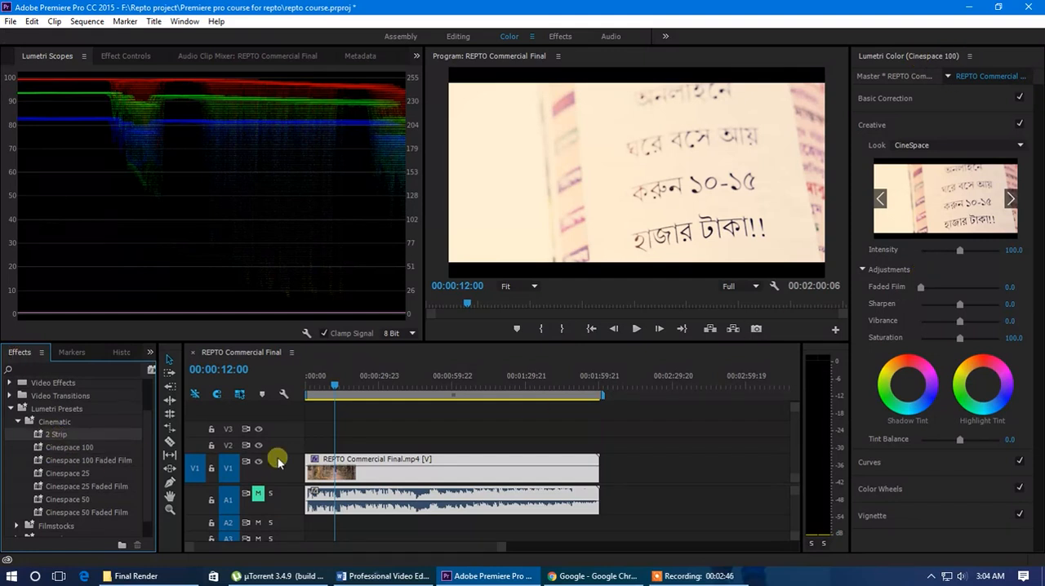
{"action": "left_click", "coordinate": [376, 476]}
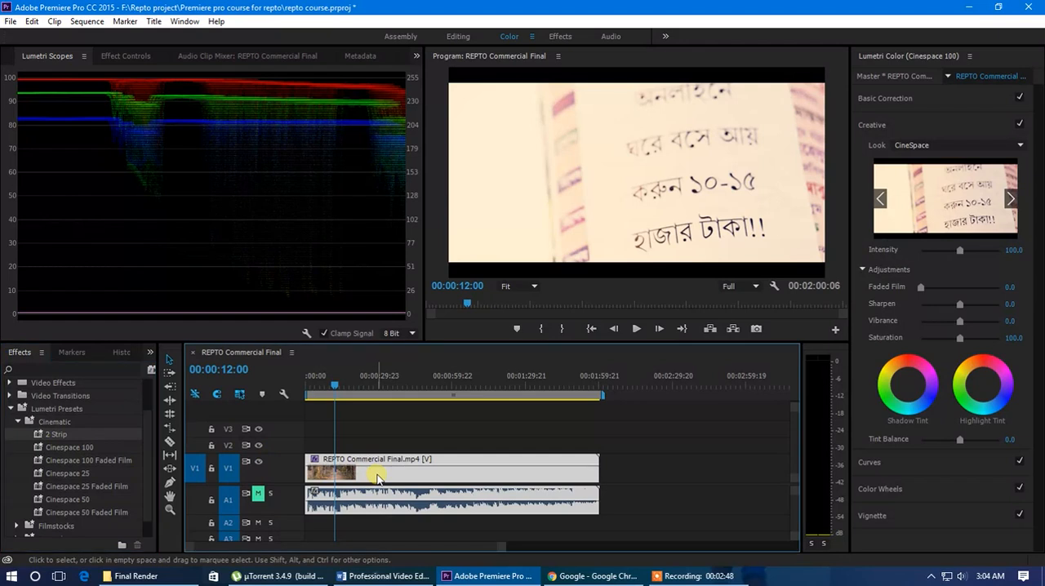
Remove the Lumetri Color (Cinespace 100) effect from the clip, keeping the clip selected.
{"action": "left_click", "coordinate": [125, 55]}
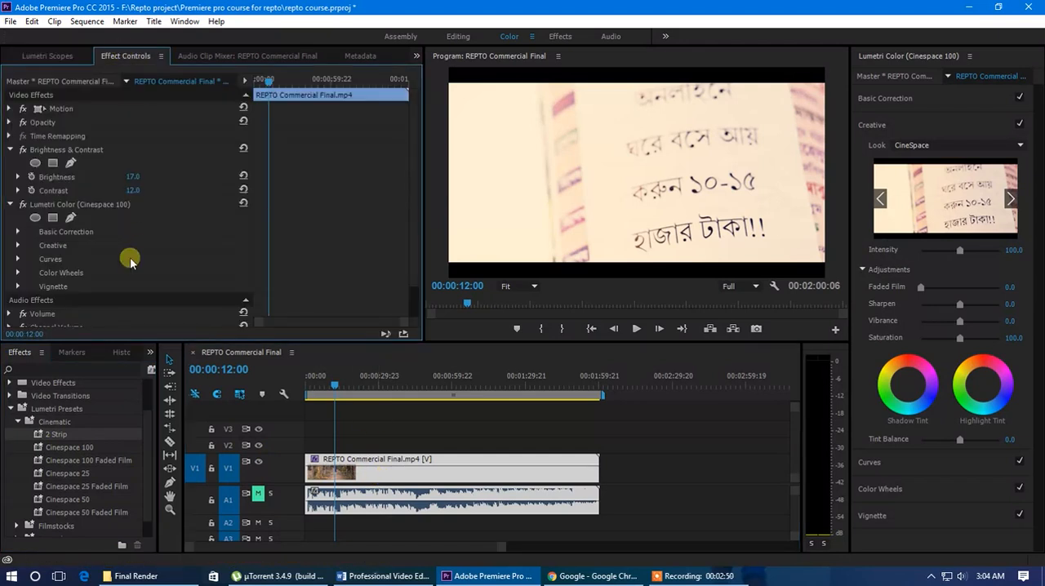
{"action": "left_click", "coordinate": [76, 204]}
{"action": "key", "text": "Delete"}
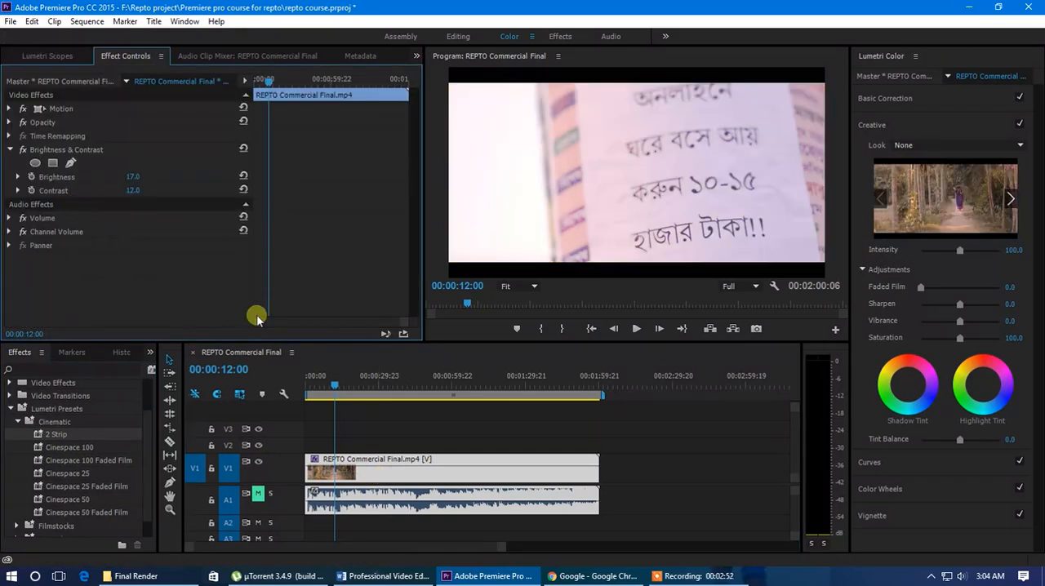
{"action": "left_click", "coordinate": [574, 430]}
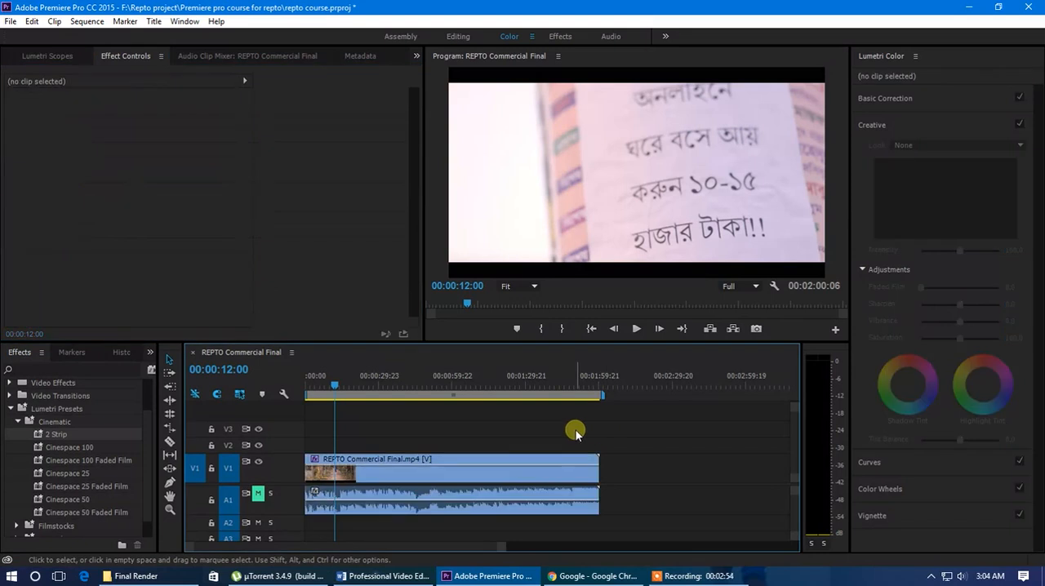
{"action": "left_click", "coordinate": [499, 471]}
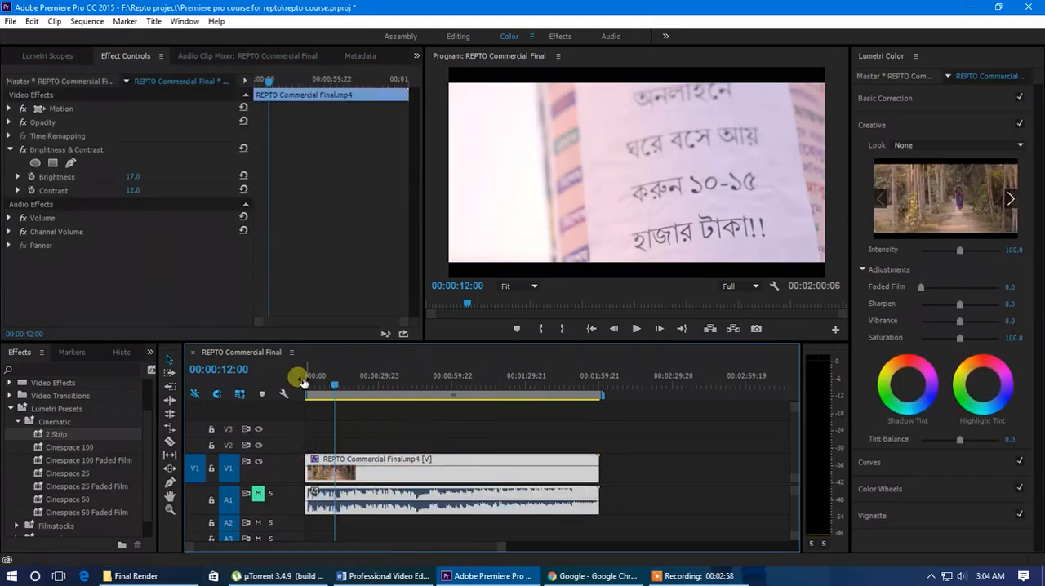
{"action": "left_click_drag", "start_coordinate": [328, 387], "coordinate": [335, 390]}
Browse the Creative look previews in Lumetri Color as far as Clean Punch LDR.
{"action": "left_click", "coordinate": [890, 57]}
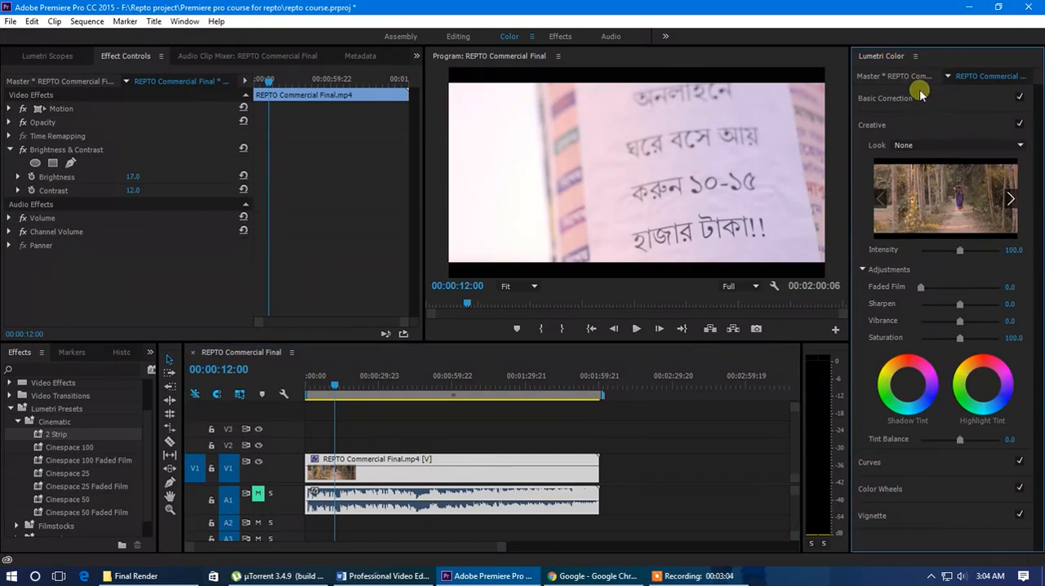
{"action": "left_click", "coordinate": [1012, 201]}
{"action": "left_click", "coordinate": [1012, 200]}
{"action": "left_click", "coordinate": [1011, 200]}
{"action": "left_click", "coordinate": [1011, 200]}
{"action": "left_click", "coordinate": [1012, 201]}
{"action": "left_click", "coordinate": [1012, 200]}
{"action": "left_click", "coordinate": [1011, 200]}
{"action": "left_click", "coordinate": [1012, 200]}
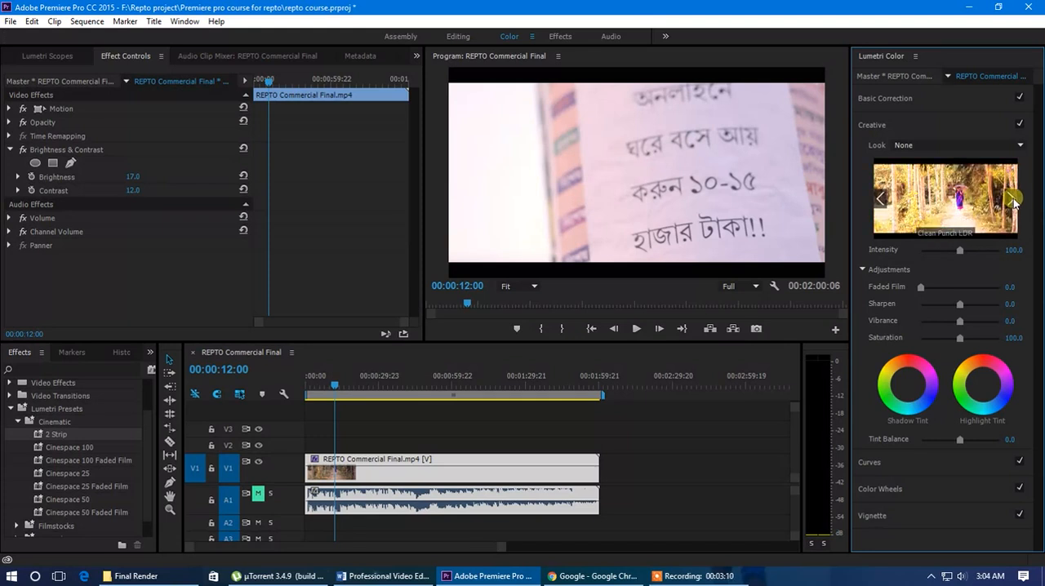
Apply the Fuji Eterna 250D Fuji 3510 (by Adobe) preset from Filmstocks to the REPTO Commercial Final.mp4 clip.
{"action": "scroll", "coordinate": [80, 483], "scroll_direction": "down", "scroll_amount": 1}
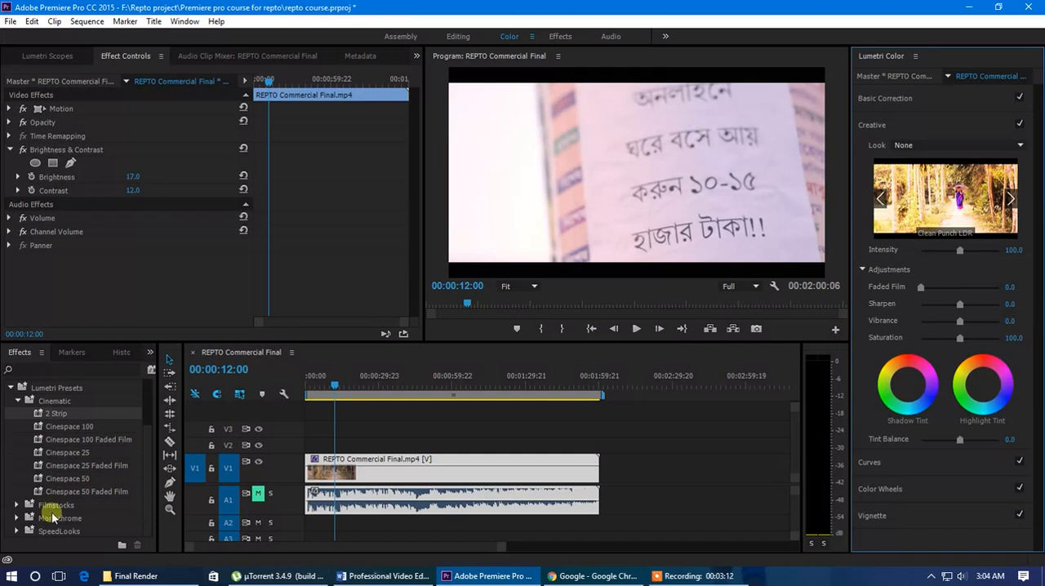
{"action": "left_click", "coordinate": [18, 504]}
{"action": "scroll", "coordinate": [70, 492], "scroll_direction": "down", "scroll_amount": 2}
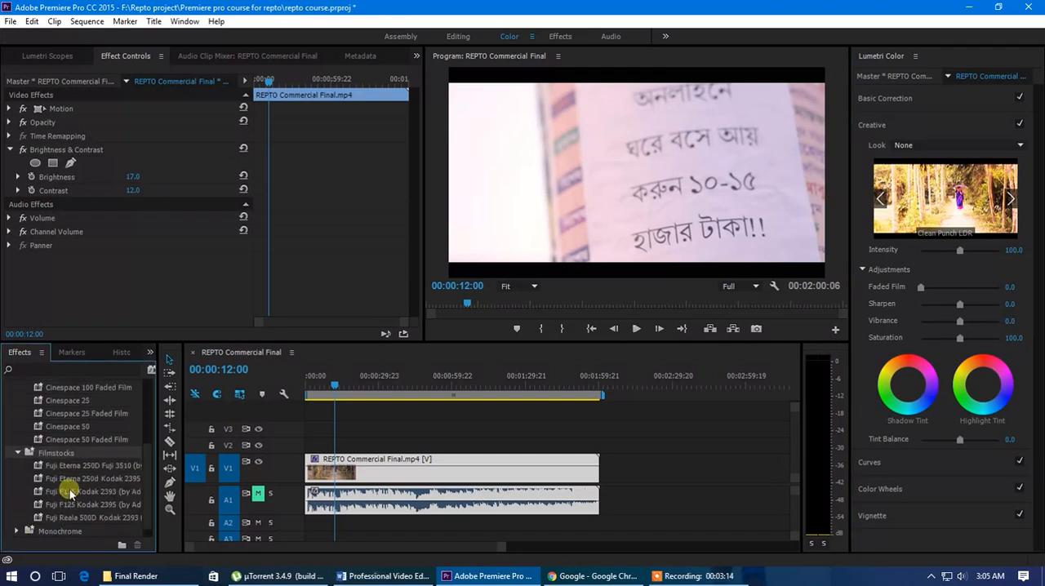
{"action": "left_click_drag", "start_coordinate": [71, 468], "coordinate": [378, 479]}
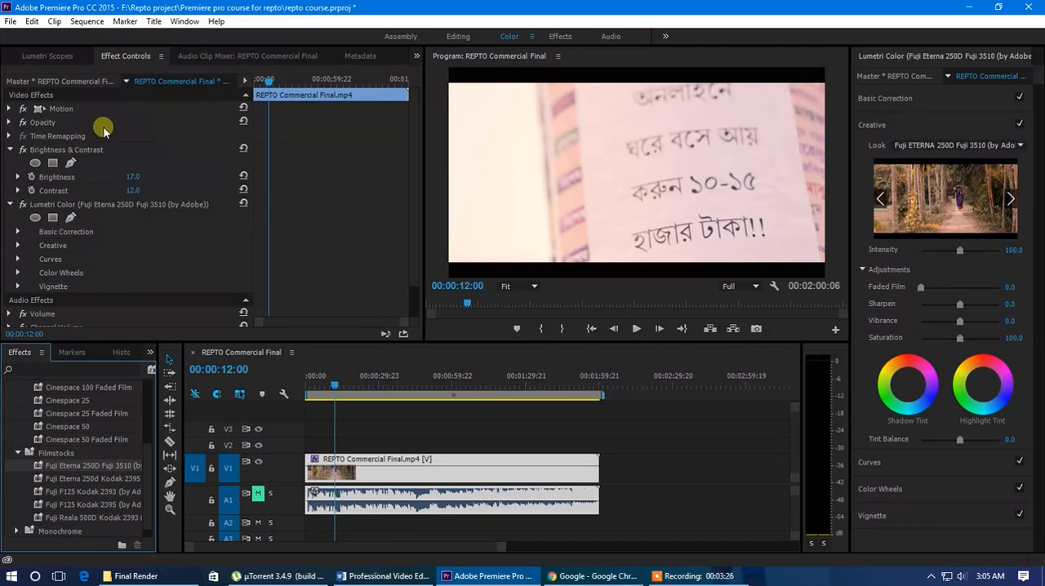
{"action": "scroll", "coordinate": [98, 297], "scroll_direction": "down", "scroll_amount": 1}
{"action": "scroll", "coordinate": [102, 300], "scroll_direction": "up", "scroll_amount": 1}
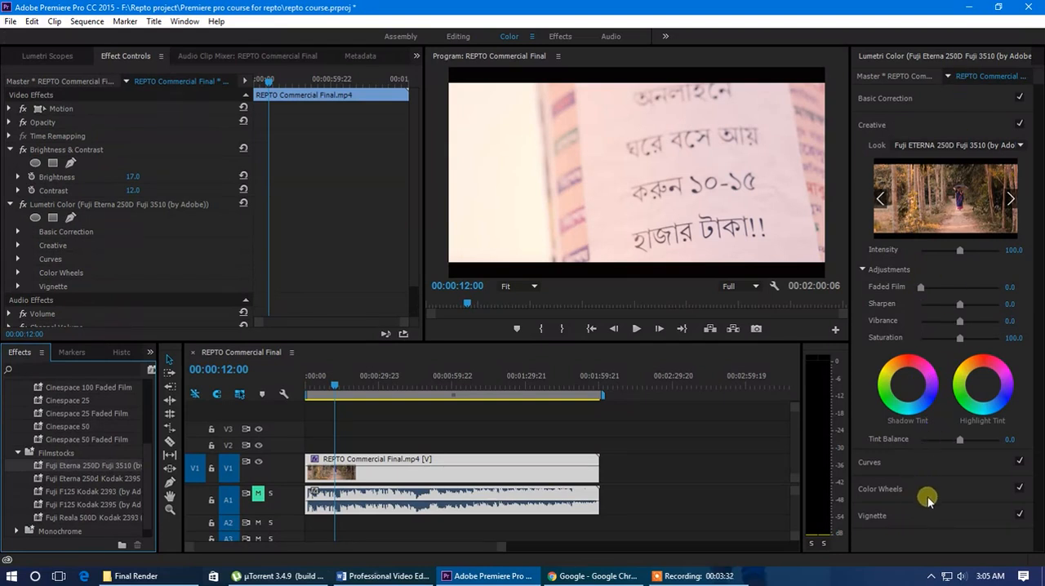
Enlarge the Lumetri Color controls and the Program monitor.
{"action": "left_click_drag", "start_coordinate": [851, 269], "coordinate": [784, 269]}
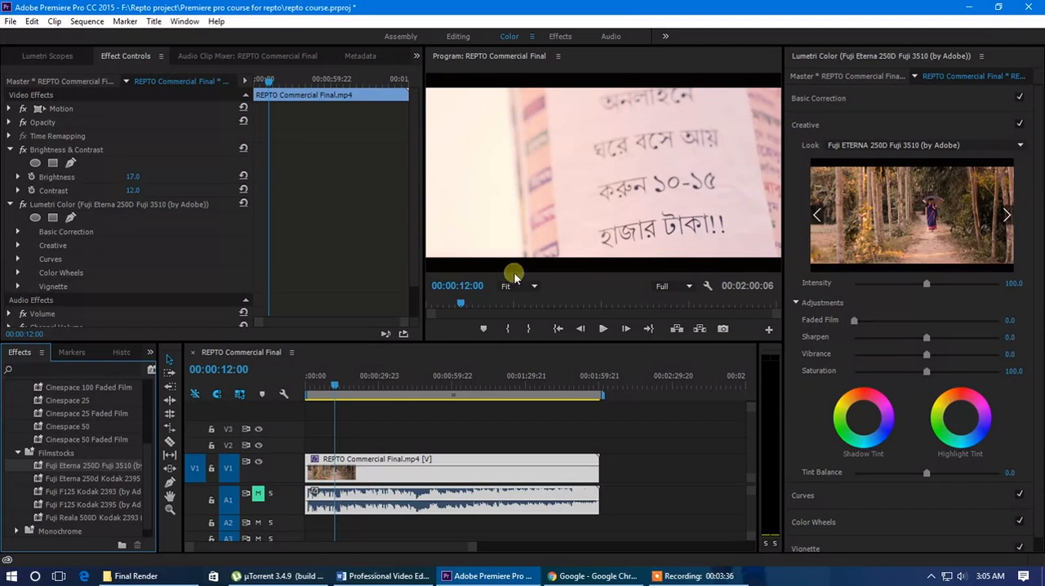
{"action": "left_click_drag", "start_coordinate": [426, 267], "coordinate": [353, 265]}
{"action": "left_click_drag", "start_coordinate": [585, 347], "coordinate": [585, 390]}
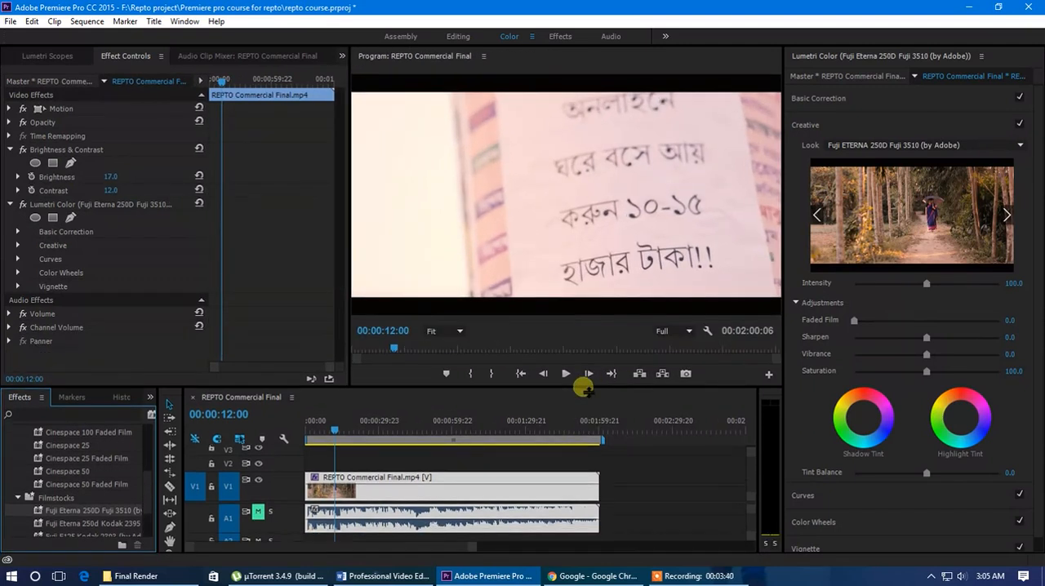
Apply the Blue Moon creative look to the clip, with the playhead moved to the forest-path shot at 00:00:03:05.
{"action": "left_click", "coordinate": [815, 216]}
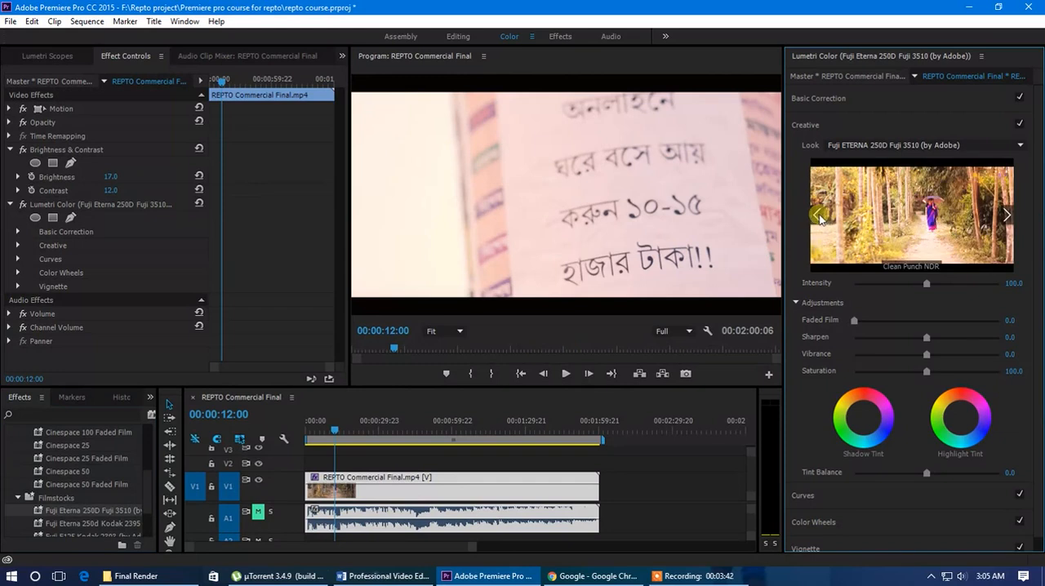
{"action": "left_click", "coordinate": [815, 216]}
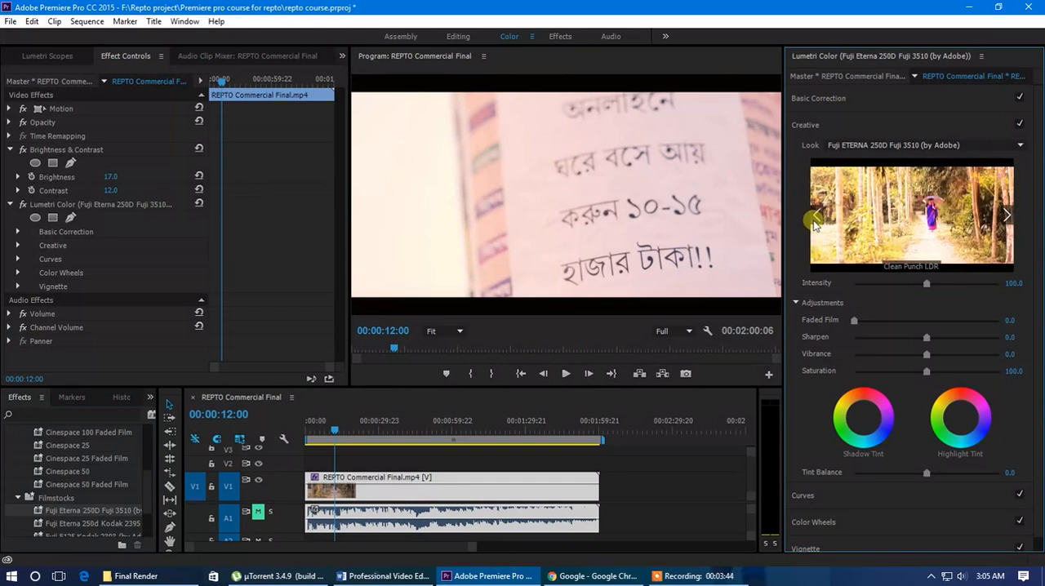
{"action": "left_click", "coordinate": [814, 216]}
{"action": "left_click", "coordinate": [815, 217]}
{"action": "left_click", "coordinate": [815, 217]}
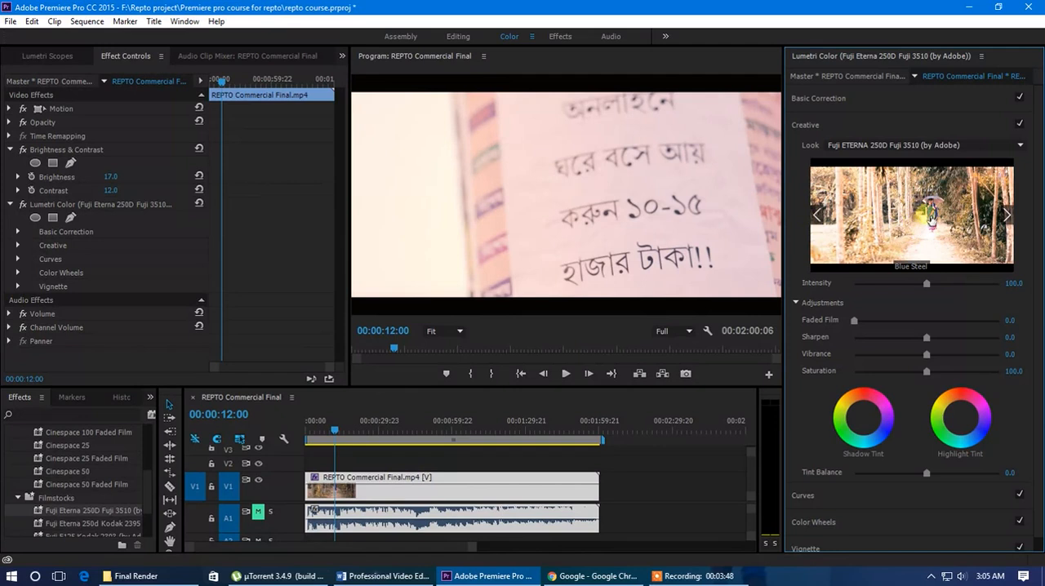
{"action": "left_click", "coordinate": [816, 215]}
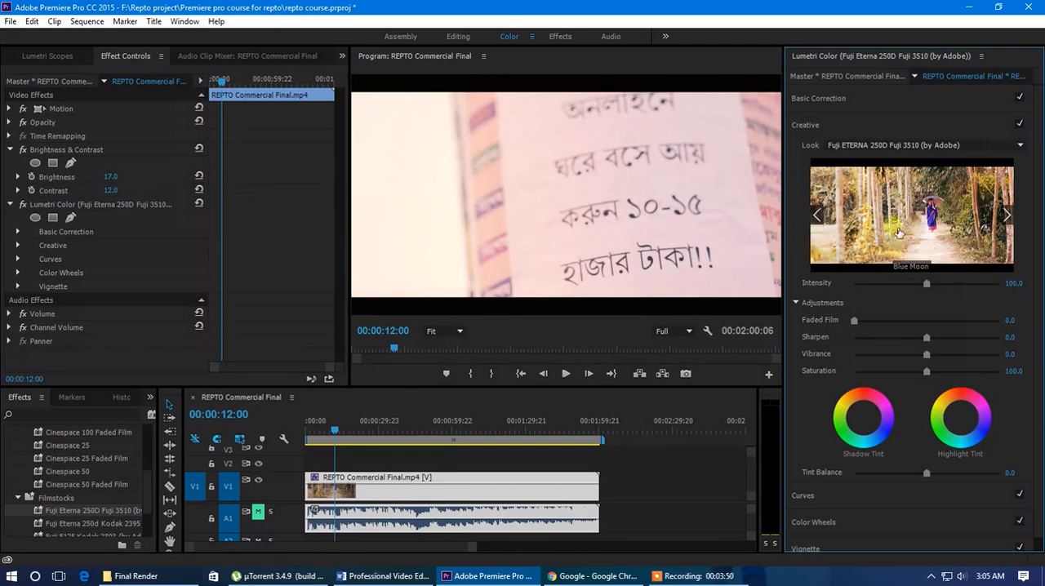
{"action": "left_click_drag", "start_coordinate": [333, 432], "coordinate": [313, 433]}
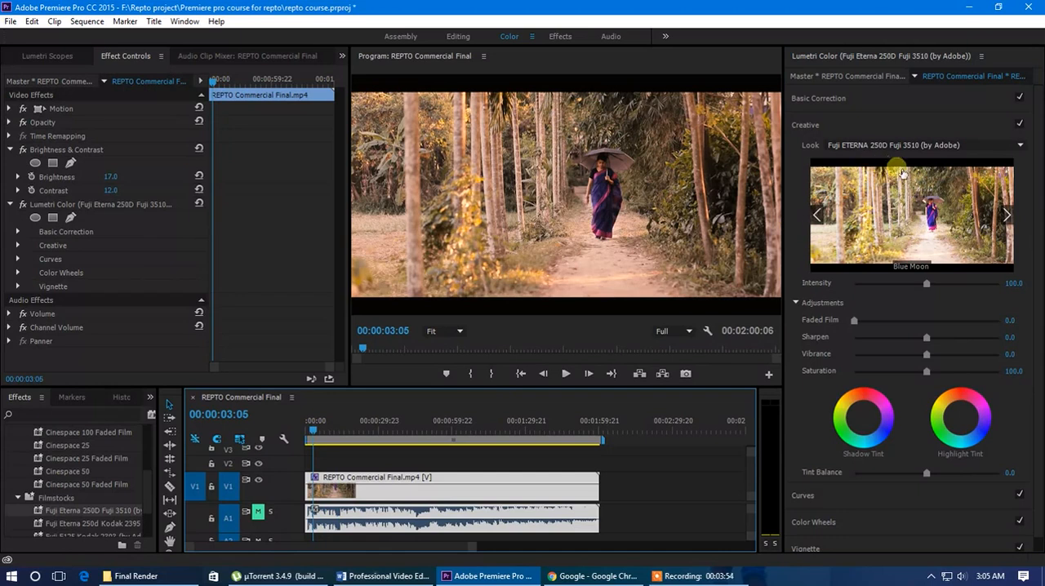
{"action": "left_click", "coordinate": [886, 219]}
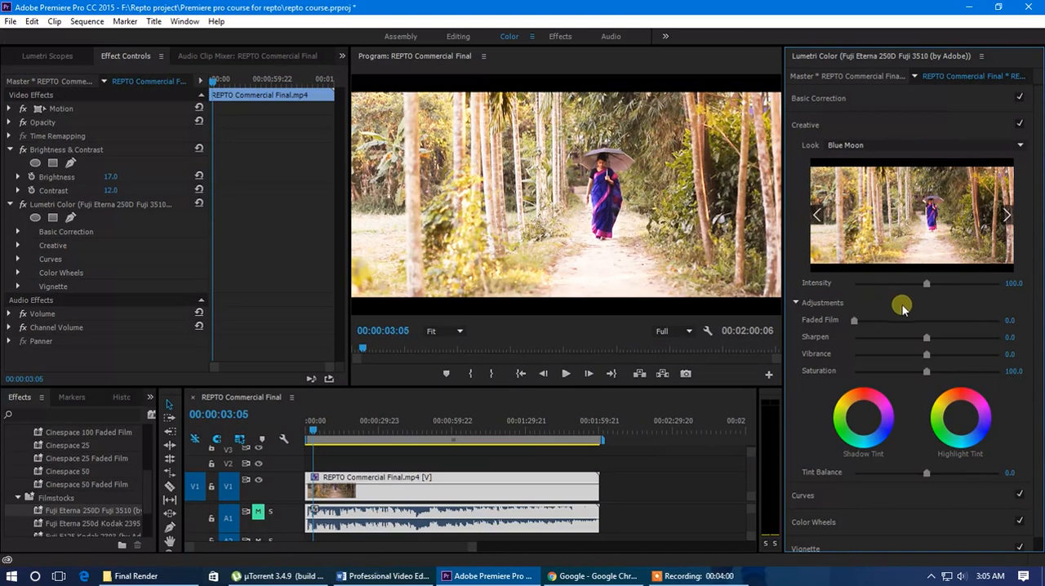
Apply the Blue Steel creative look to the clip with Intensity 107.2 and Faded Film 29.3.
{"action": "left_click", "coordinate": [1006, 215]}
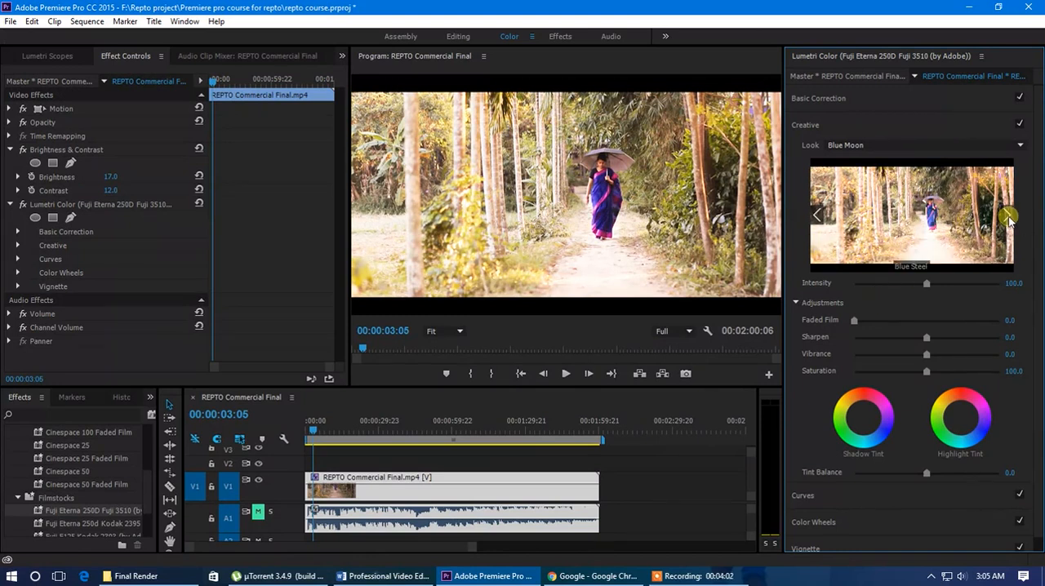
{"action": "left_click", "coordinate": [928, 214]}
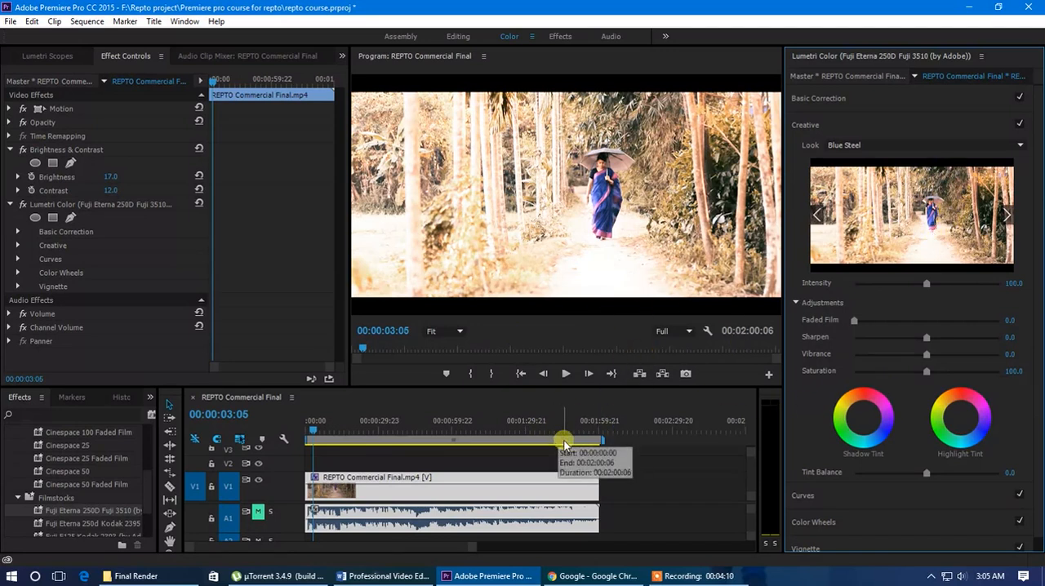
{"action": "mouse_move", "coordinate": [929, 284]}
{"action": "left_mouse_down"}
{"action": "mouse_move", "coordinate": [952, 283]}
{"action": "mouse_move", "coordinate": [858, 284]}
{"action": "mouse_move", "coordinate": [935, 291]}
{"action": "left_mouse_up"}
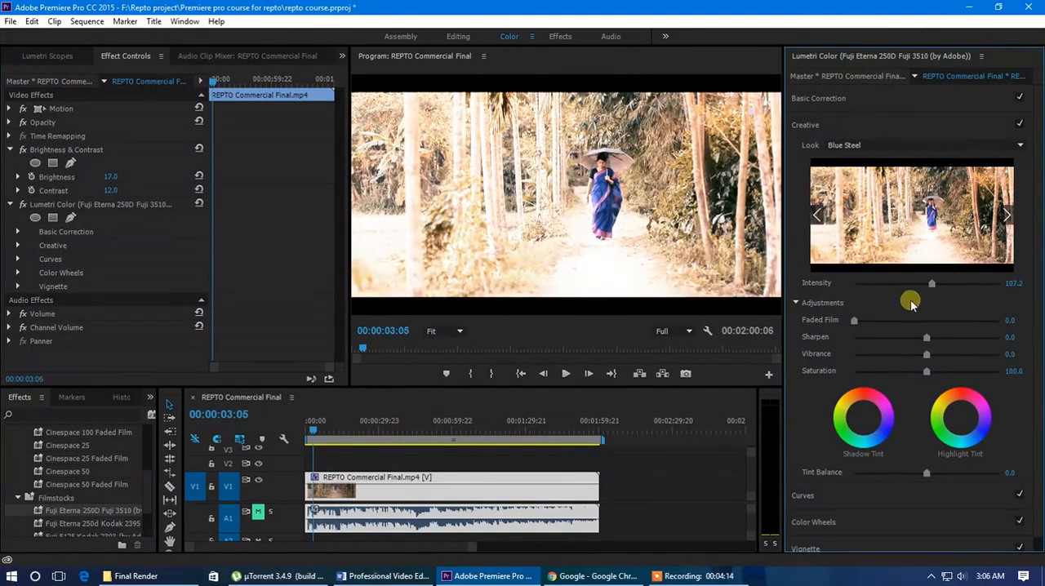
{"action": "left_click_drag", "start_coordinate": [856, 320], "coordinate": [897, 323]}
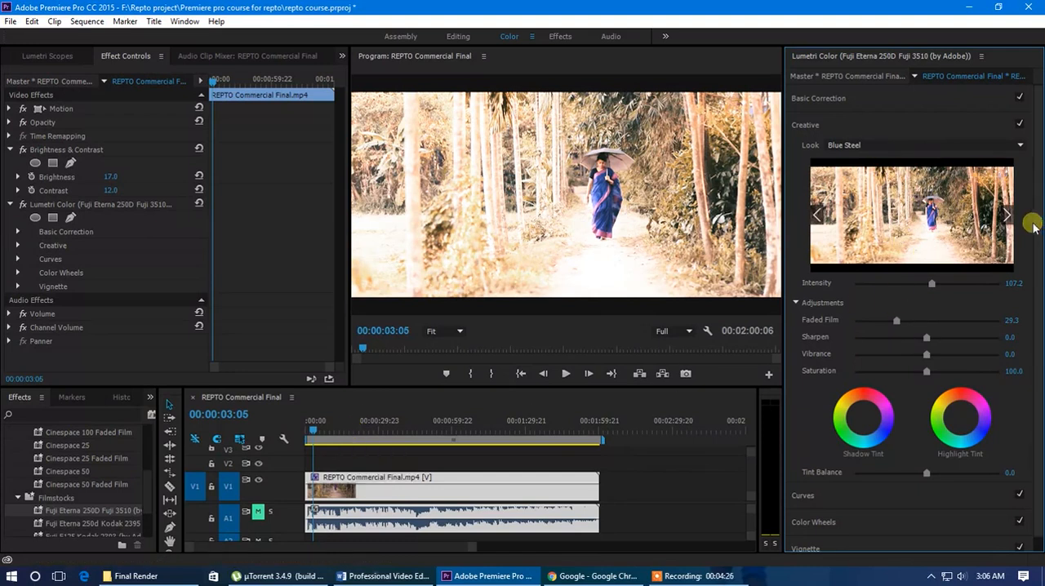
Browse the creative look previews on either side of Blue Steel without applying another look.
{"action": "left_click", "coordinate": [1006, 214]}
{"action": "left_click", "coordinate": [817, 216]}
{"action": "left_click", "coordinate": [817, 217]}
{"action": "left_click", "coordinate": [1006, 214]}
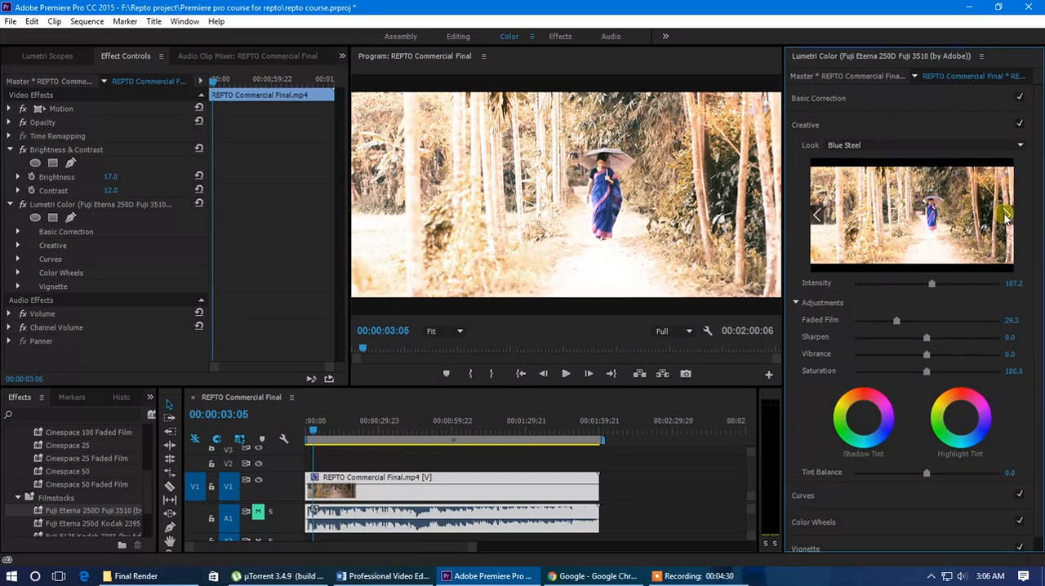
{"action": "left_click", "coordinate": [817, 218]}
{"action": "left_click", "coordinate": [1001, 221]}
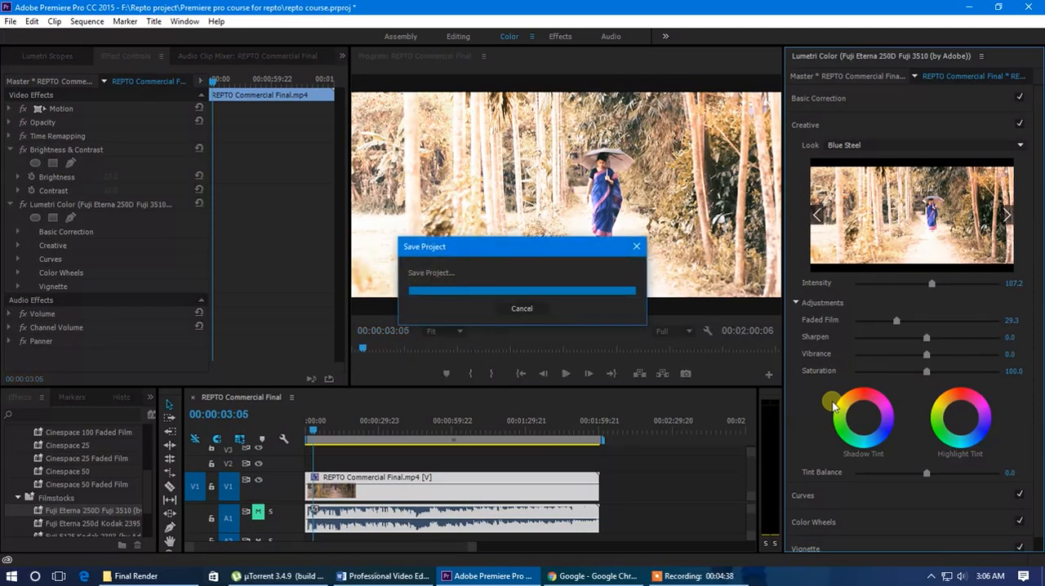
Adjust the Blue Steel look to Intensity 135.1, Faded Film 37.4, Sharpen 15.3, Vibrance -24.3 and Saturation 108.1.
{"action": "mouse_move", "coordinate": [932, 284]}
{"action": "left_mouse_down"}
{"action": "mouse_move", "coordinate": [891, 283]}
{"action": "mouse_move", "coordinate": [943, 290]}
{"action": "left_mouse_up"}
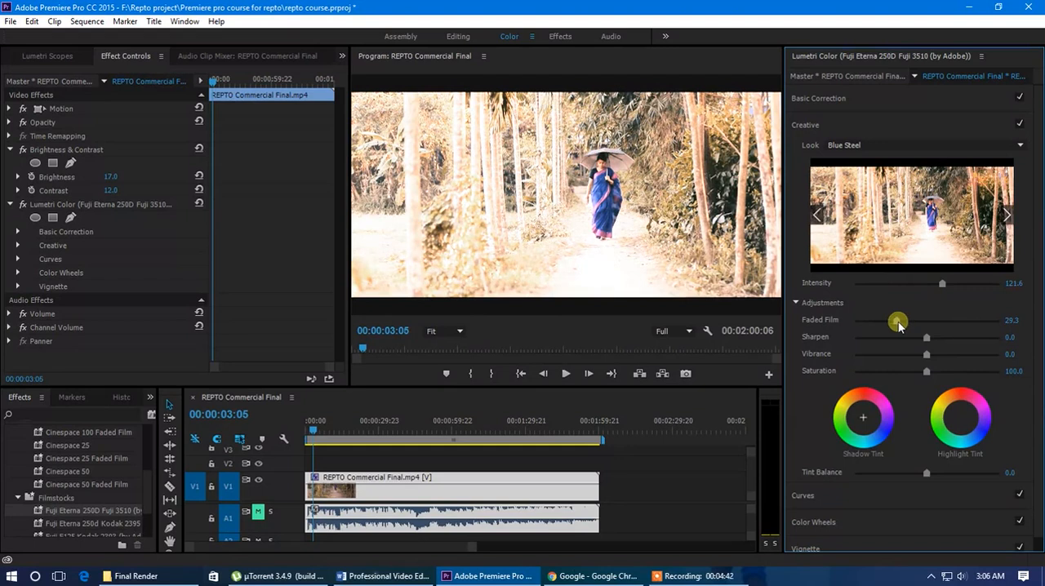
{"action": "left_click_drag", "start_coordinate": [896, 320], "coordinate": [933, 320]}
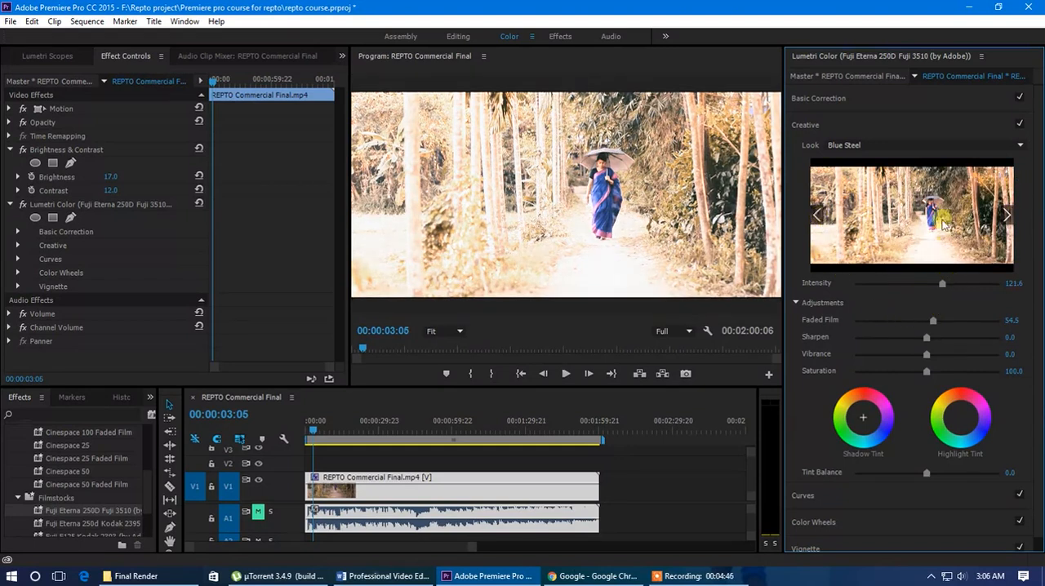
{"action": "left_click_drag", "start_coordinate": [943, 284], "coordinate": [952, 284]}
{"action": "left_click_drag", "start_coordinate": [902, 320], "coordinate": [933, 371]}
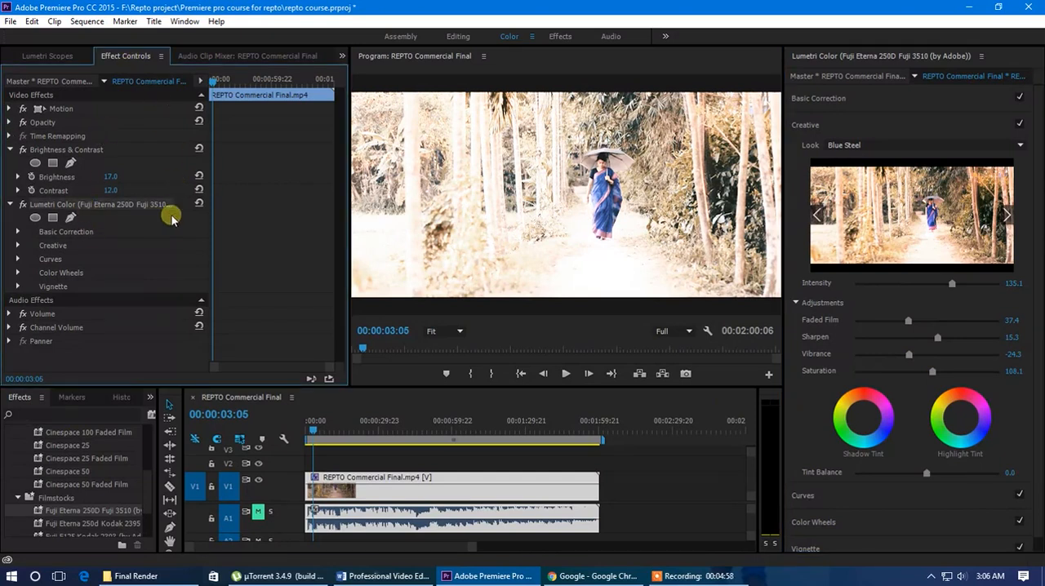
Reset the clip's Lumetri Color effect and apply the Blue Intense creative look.
{"action": "left_click", "coordinate": [198, 205]}
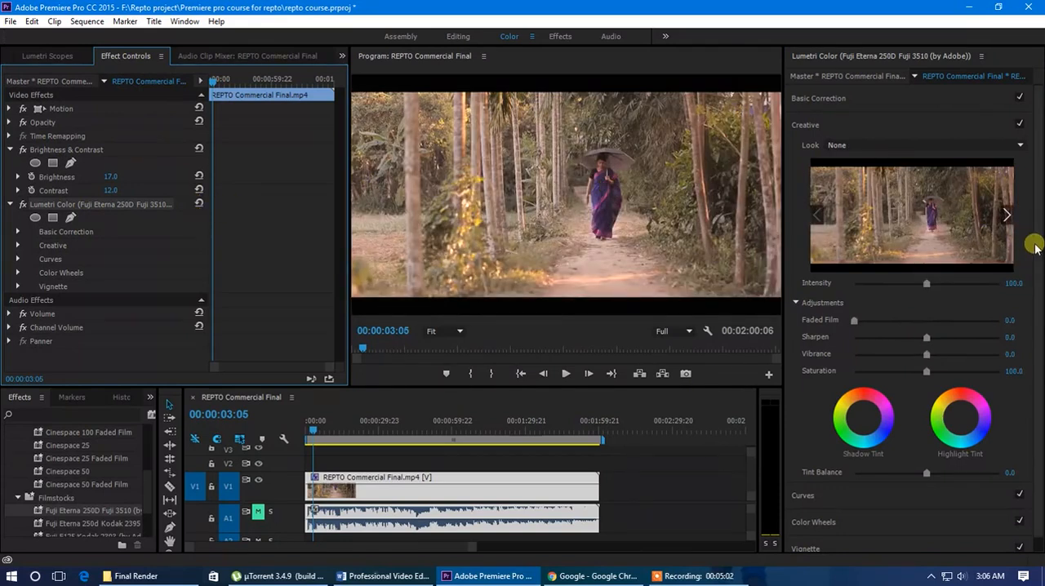
{"action": "left_click", "coordinate": [1007, 215]}
{"action": "left_click", "coordinate": [1007, 216]}
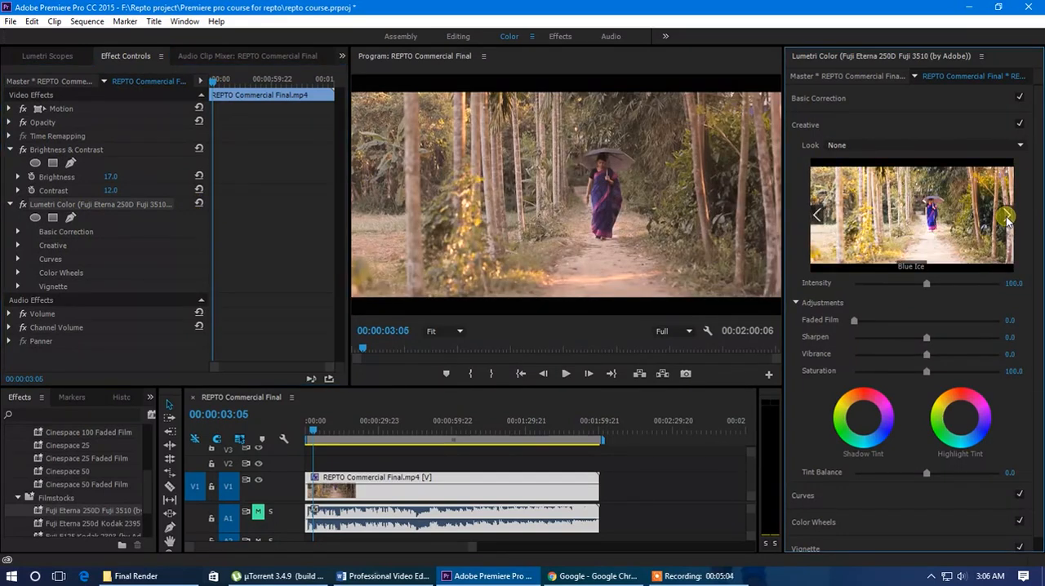
{"action": "left_click", "coordinate": [929, 220]}
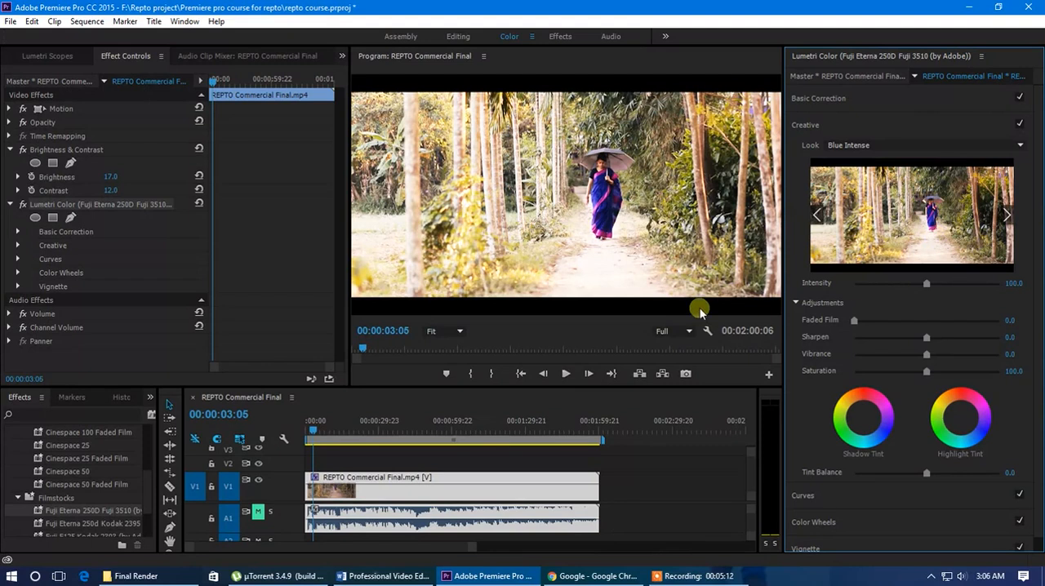
Scrub the sequence to 00:00:19:11 to review the Blue Intense look on another shot.
{"action": "left_click_drag", "start_coordinate": [323, 437], "coordinate": [354, 428]}
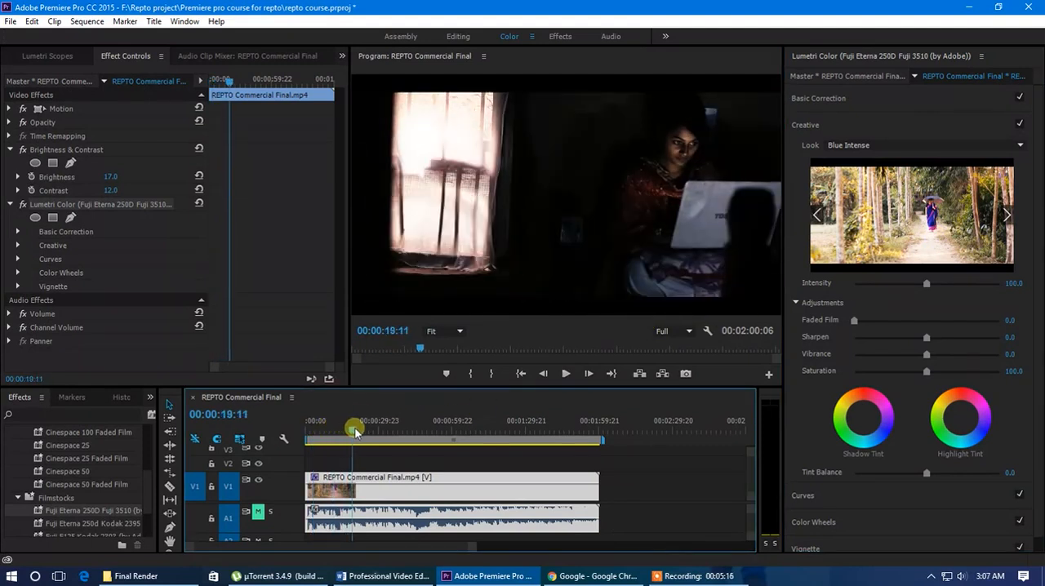